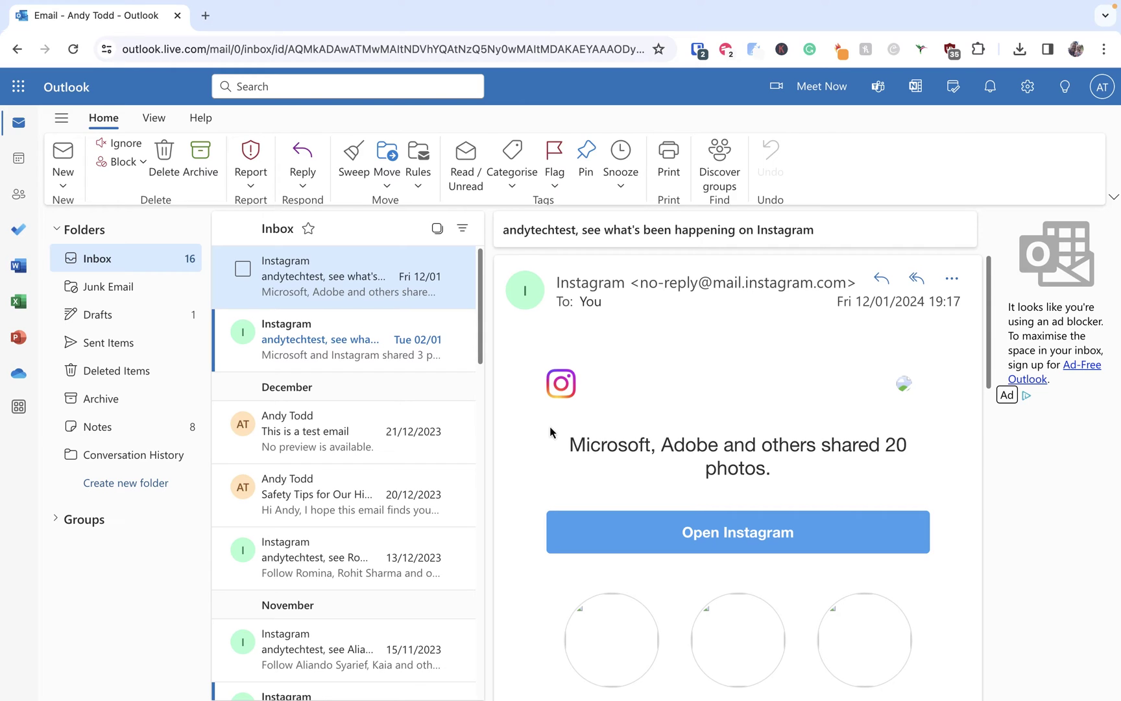
Step: Start a new email and paste the prepared project update text into the body
click(60, 154)
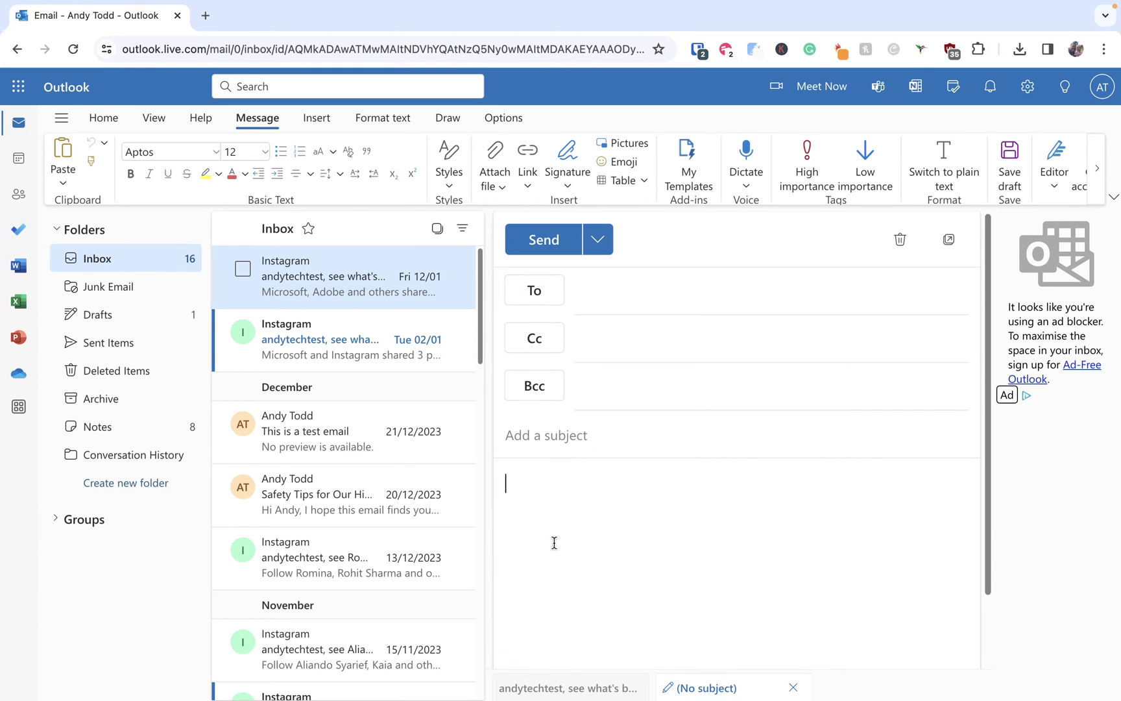
key(ctrl+v)
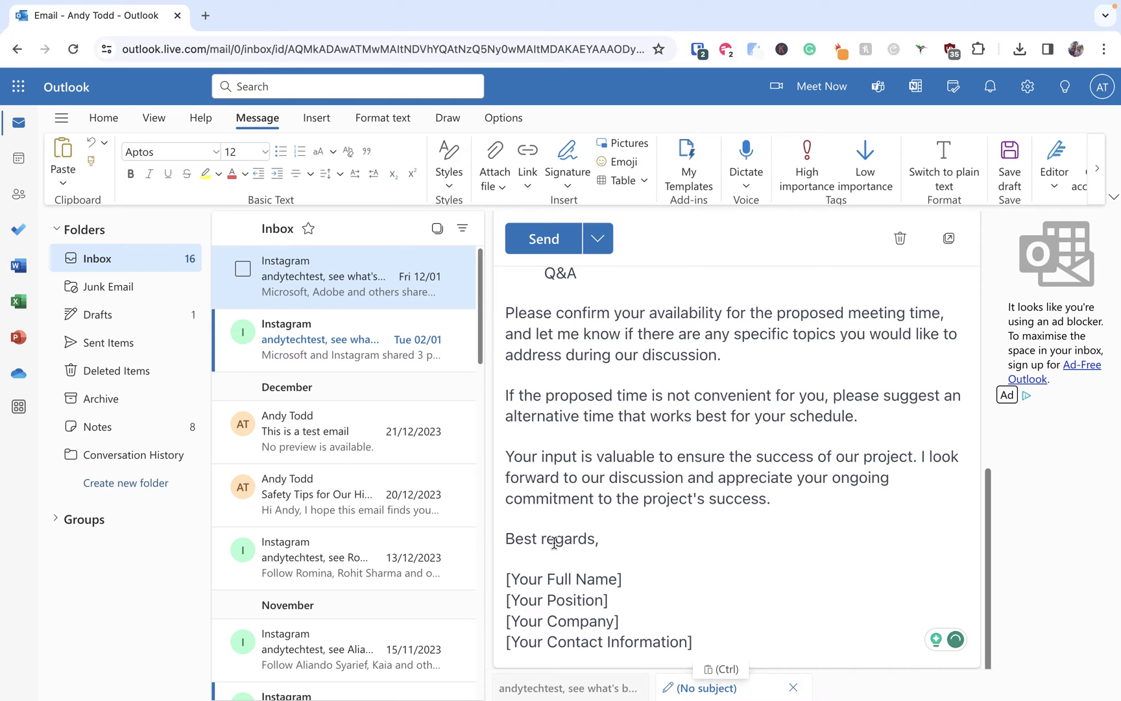
scroll(512, 542, up, 3)
scroll(513, 543, up, 5)
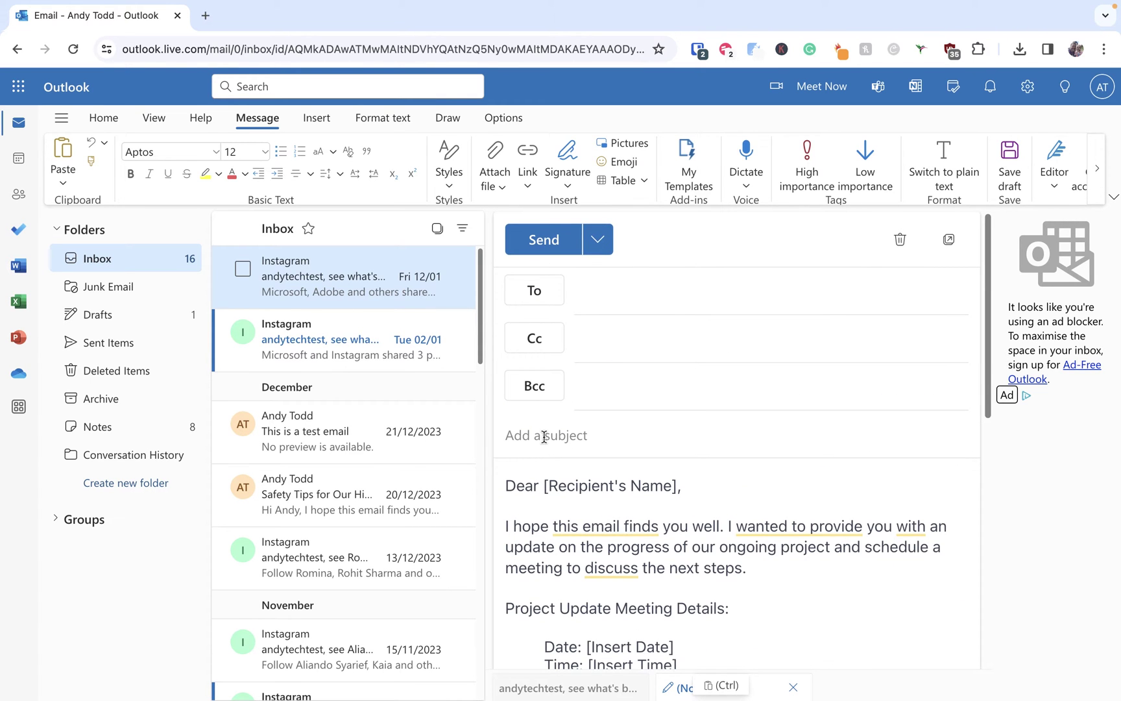
Step: Enter the subject 'Project Update - 66YYHS'
click(544, 436)
text(P)
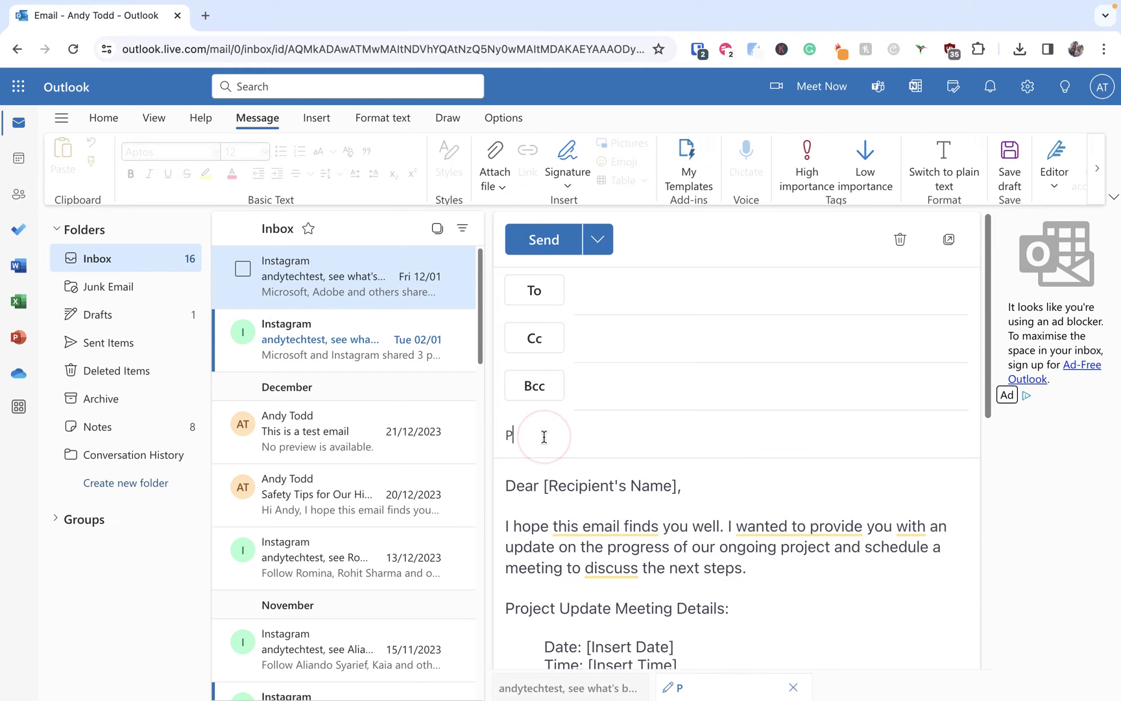
text(robe)
key(BackSpace)
key(BackSpace)
text(ject Update -)
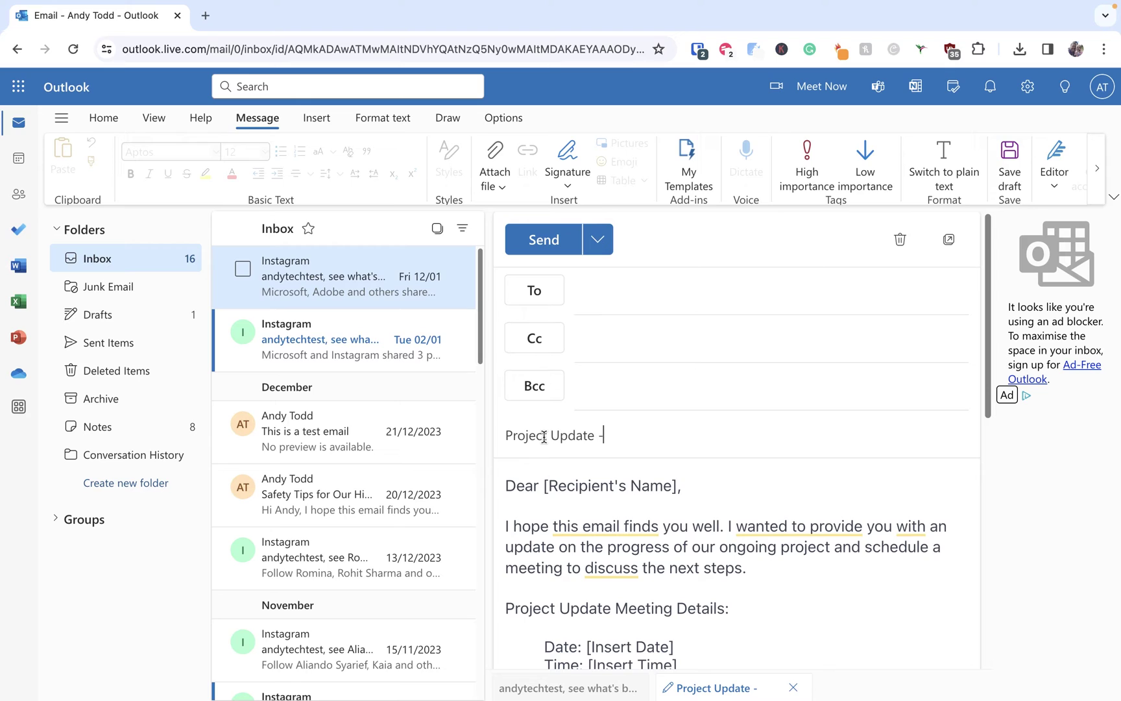
text( 66YYHS)
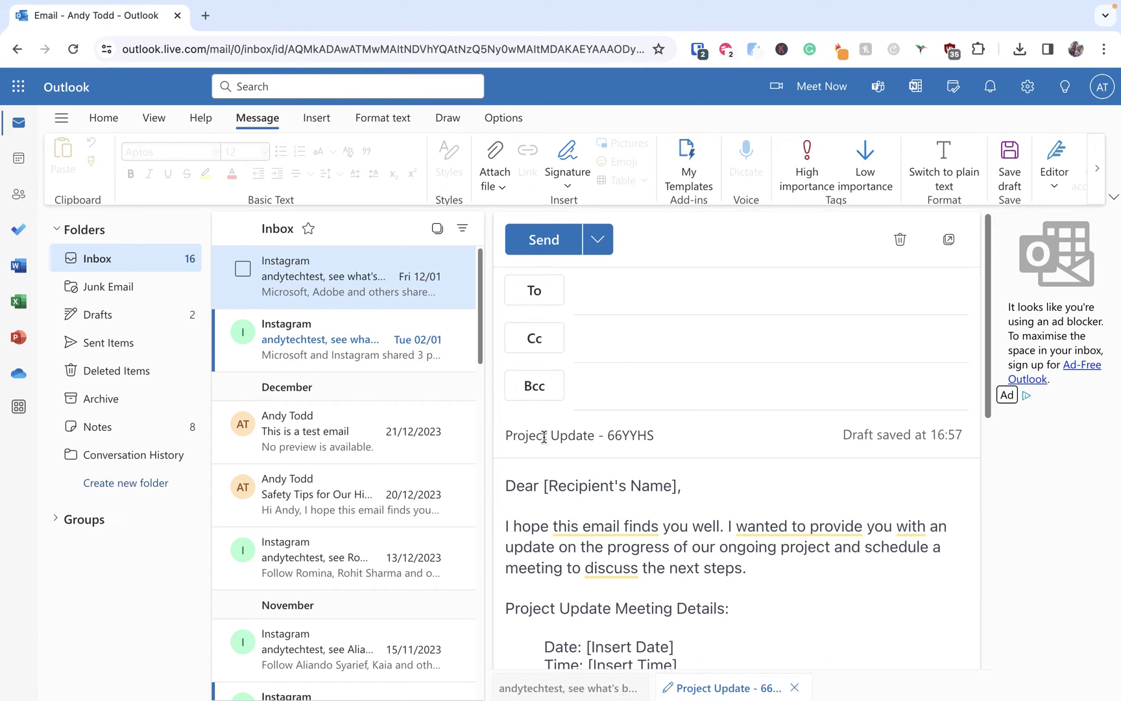
Step: Add the first suggested contact as the recipient in the To field
click(610, 289)
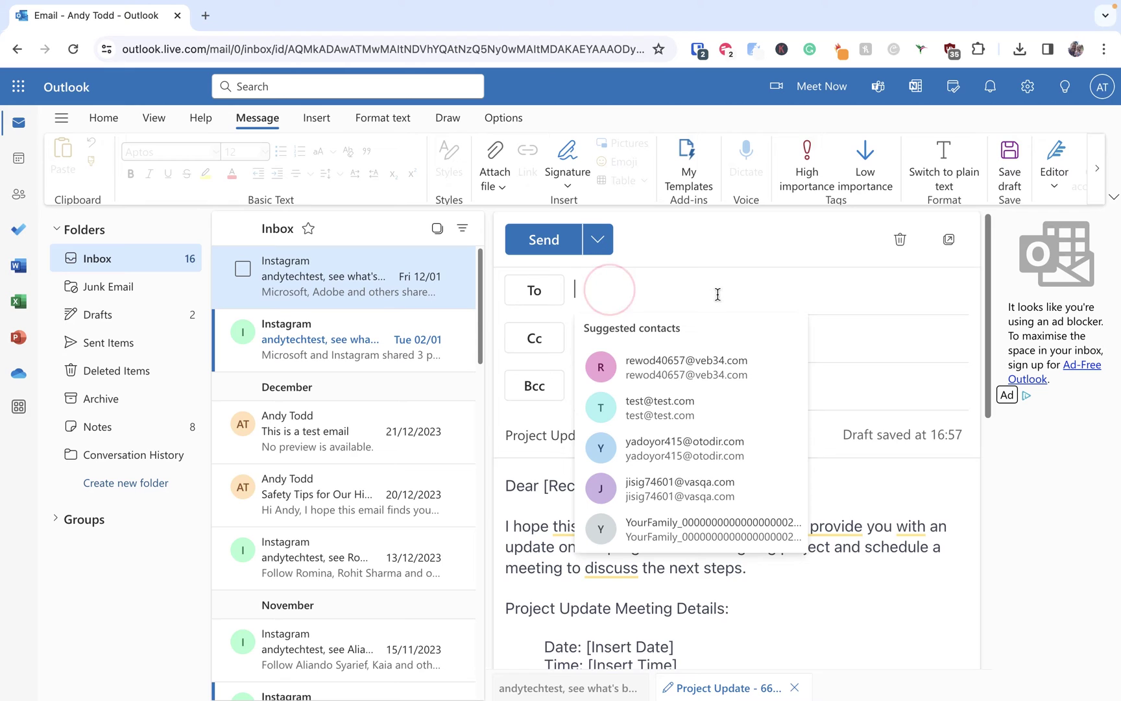
click(687, 368)
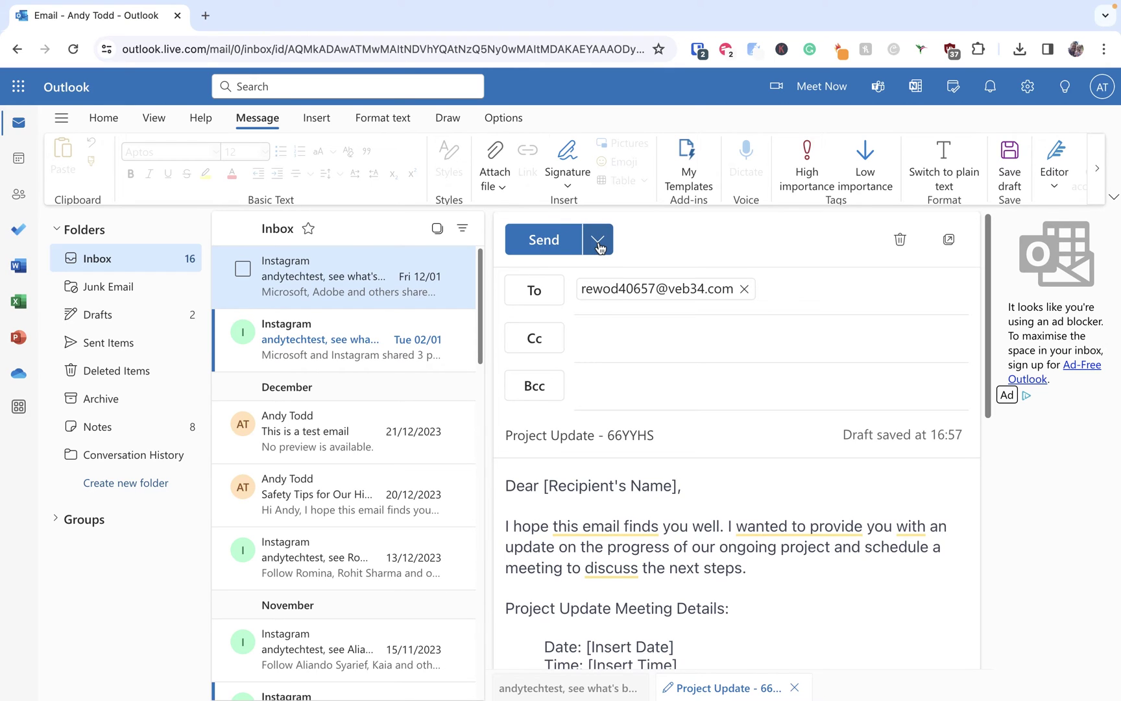
Step: Bring up the Schedule send options from the Send dropdown
click(598, 245)
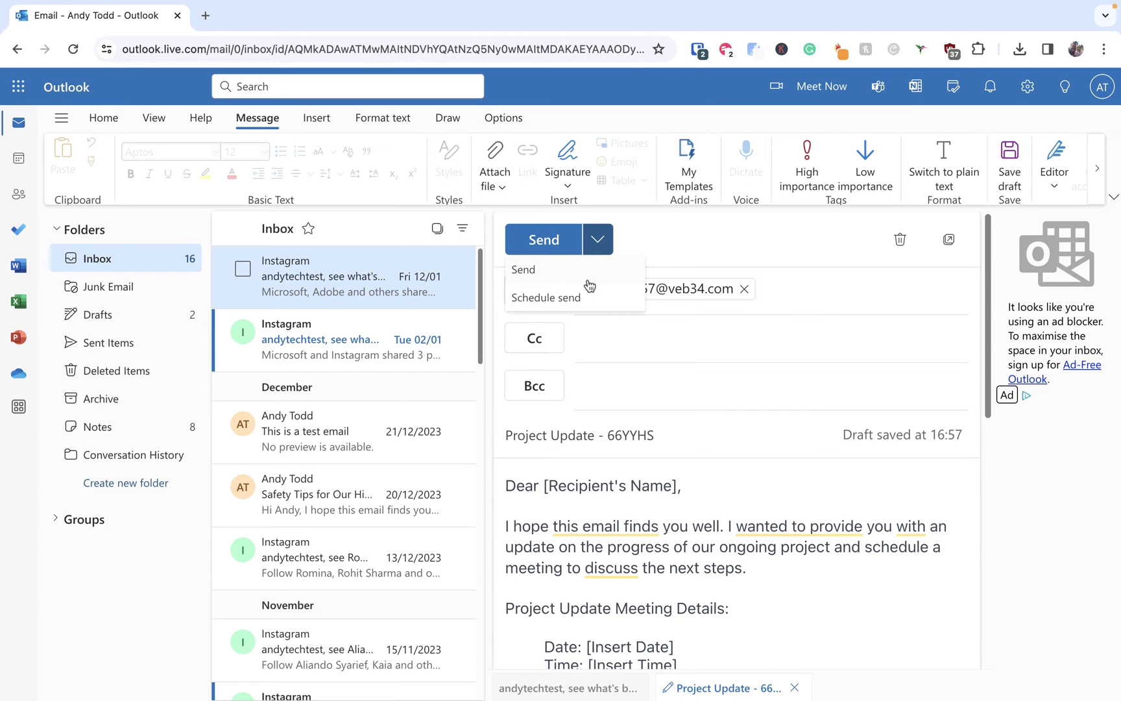
click(562, 305)
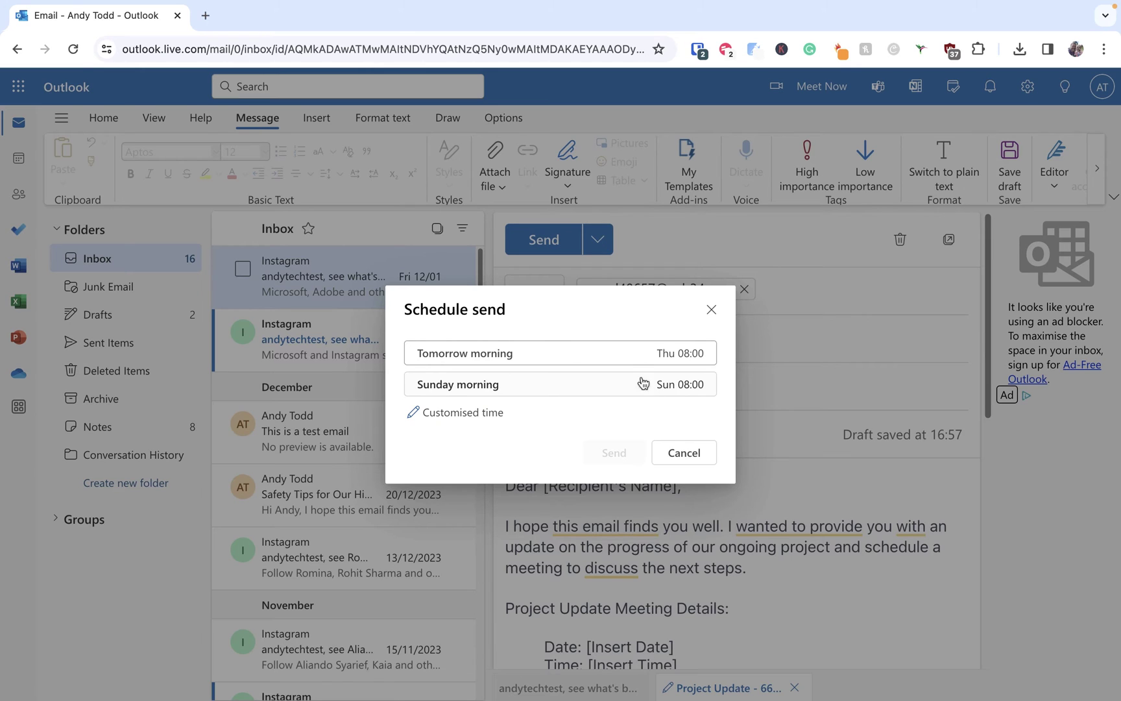
click(588, 356)
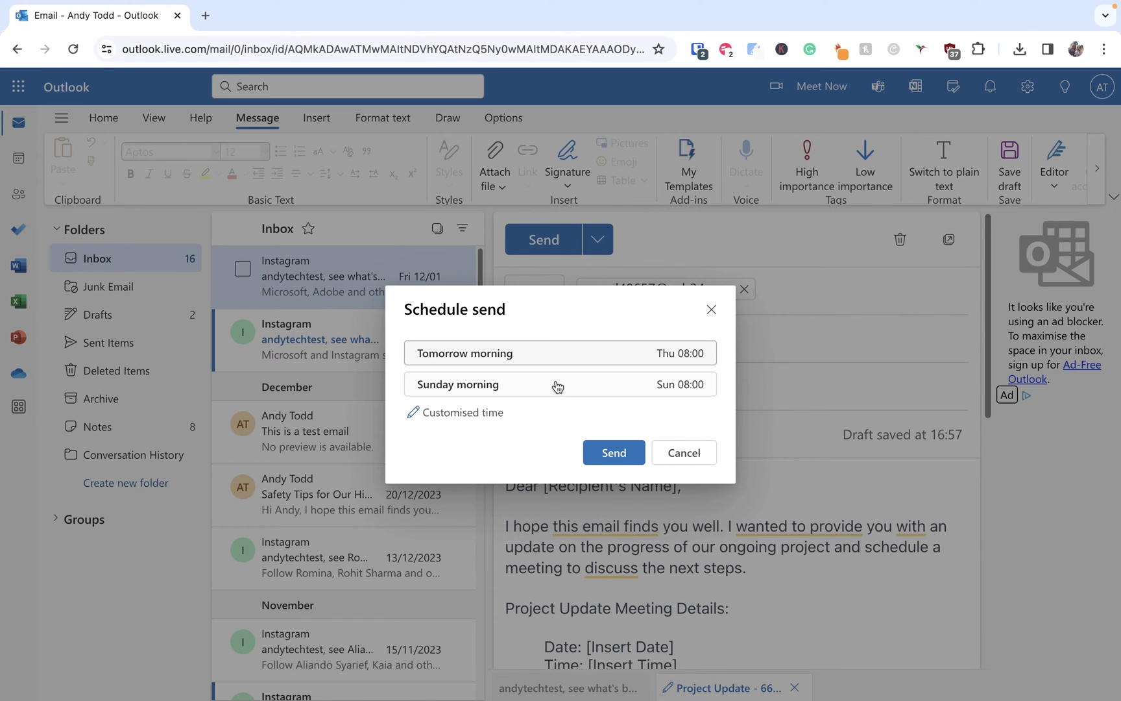
Step: Schedule the email for a customised time: Friday 2 February 2024 at 10:30
click(458, 413)
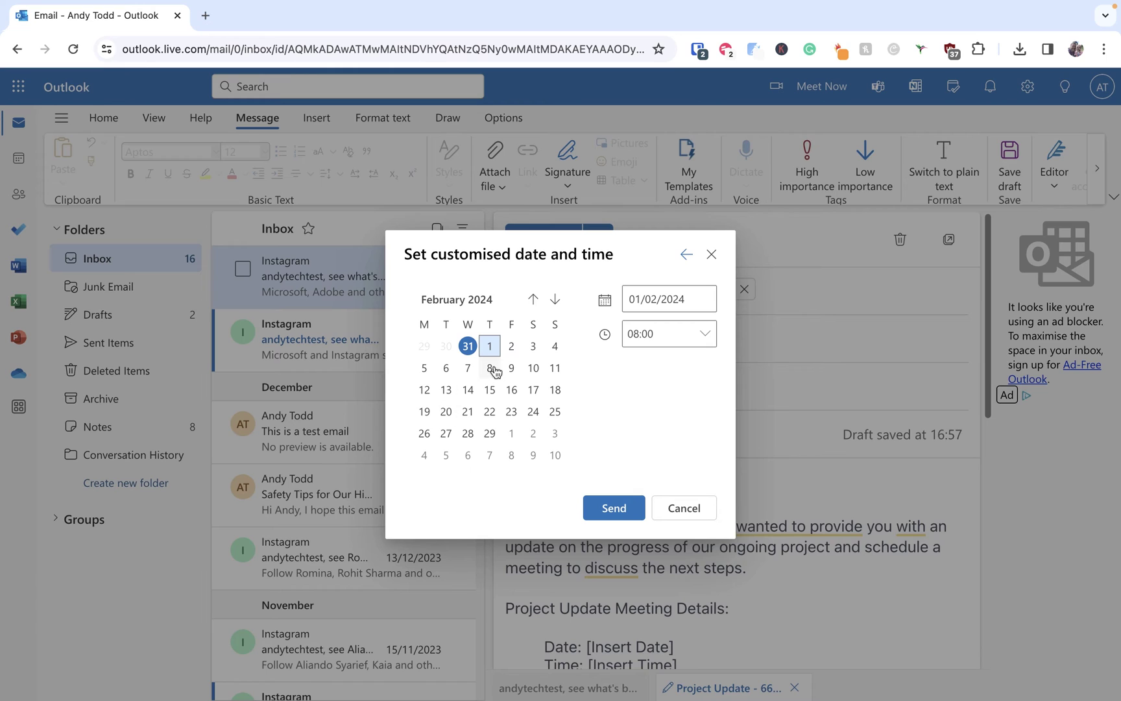
click(516, 347)
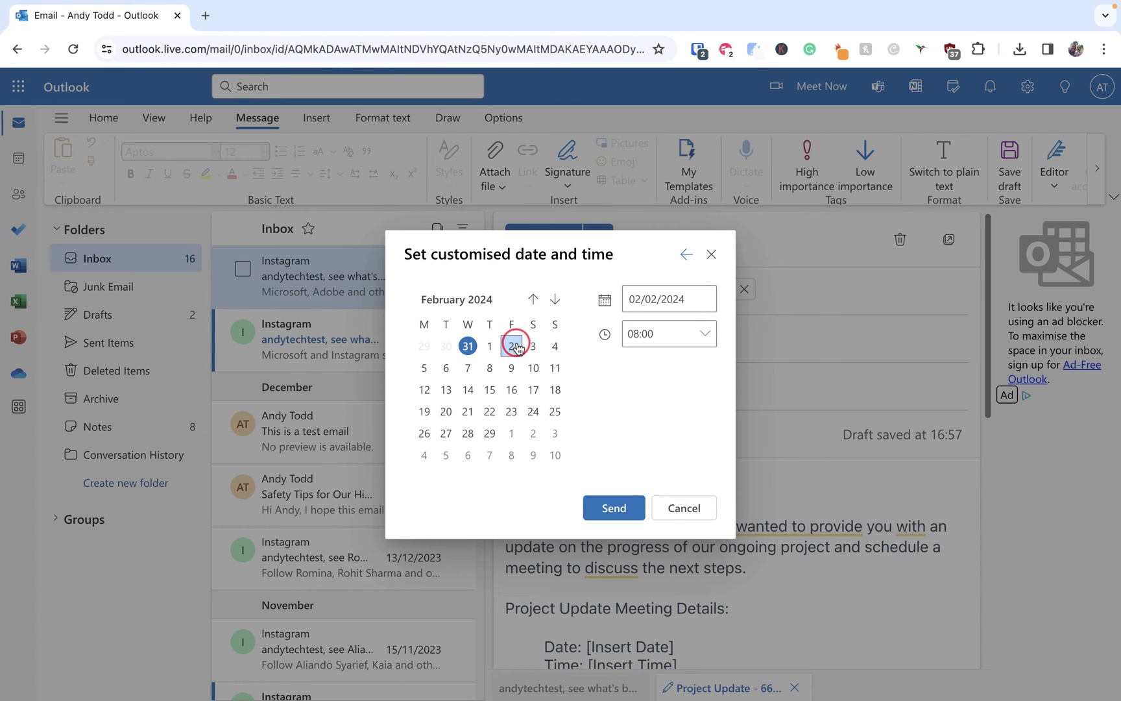
click(702, 335)
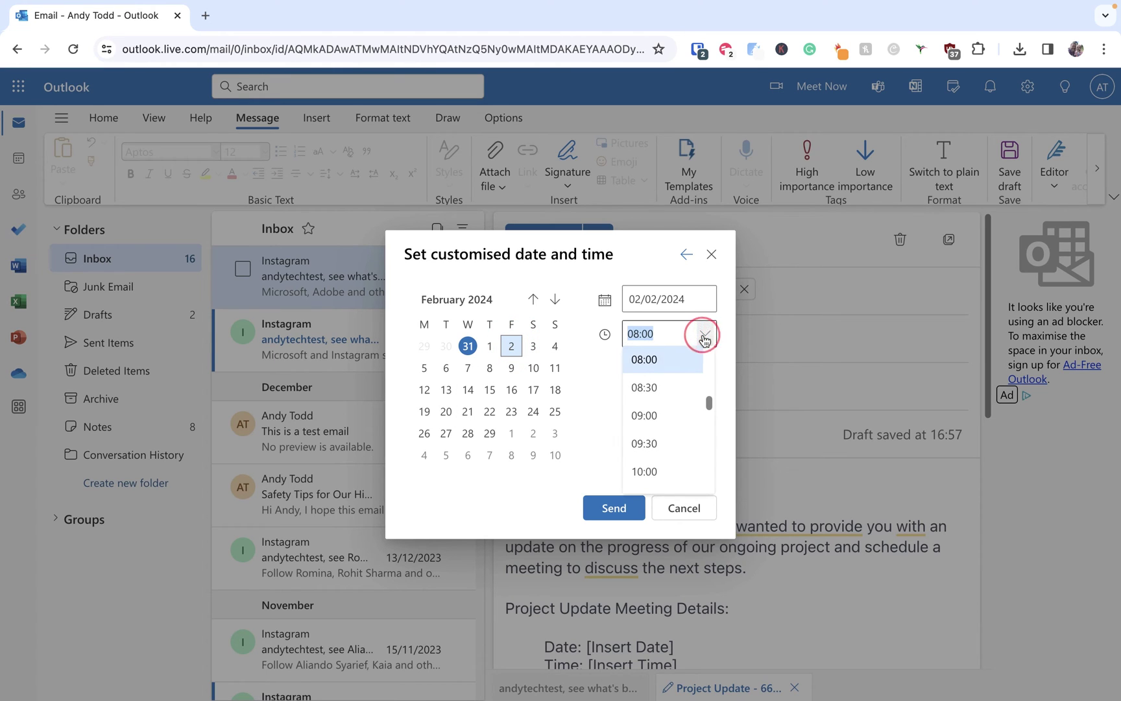
scroll(692, 409, down, 2)
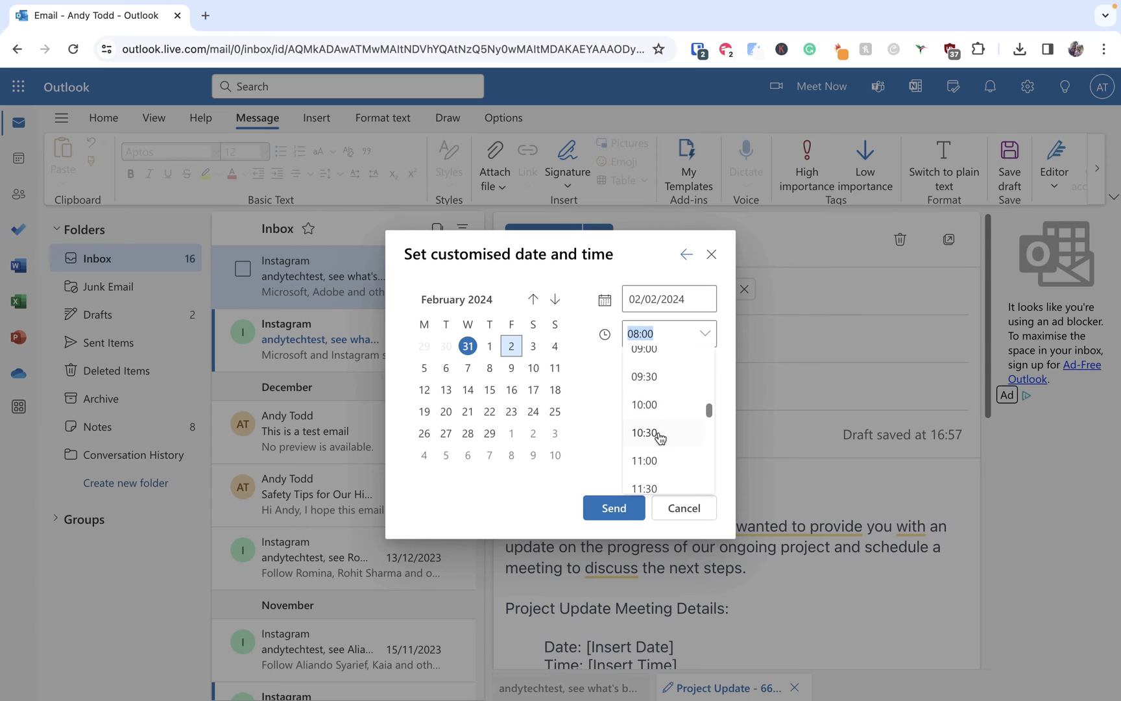
click(659, 437)
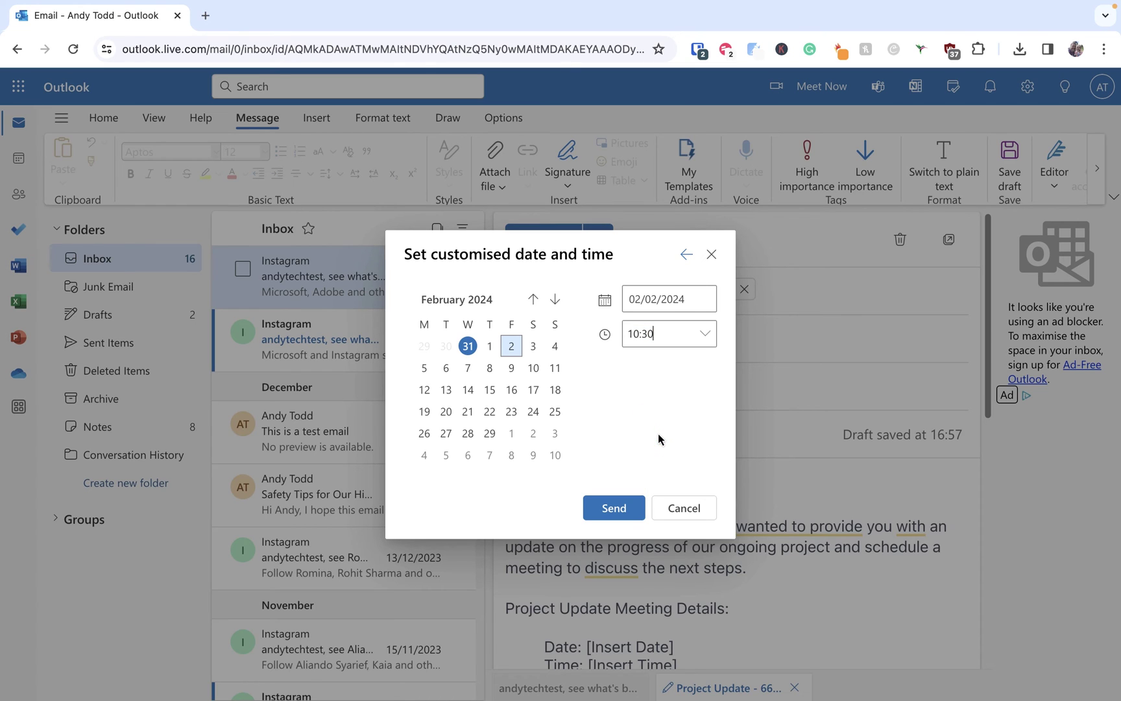
click(608, 509)
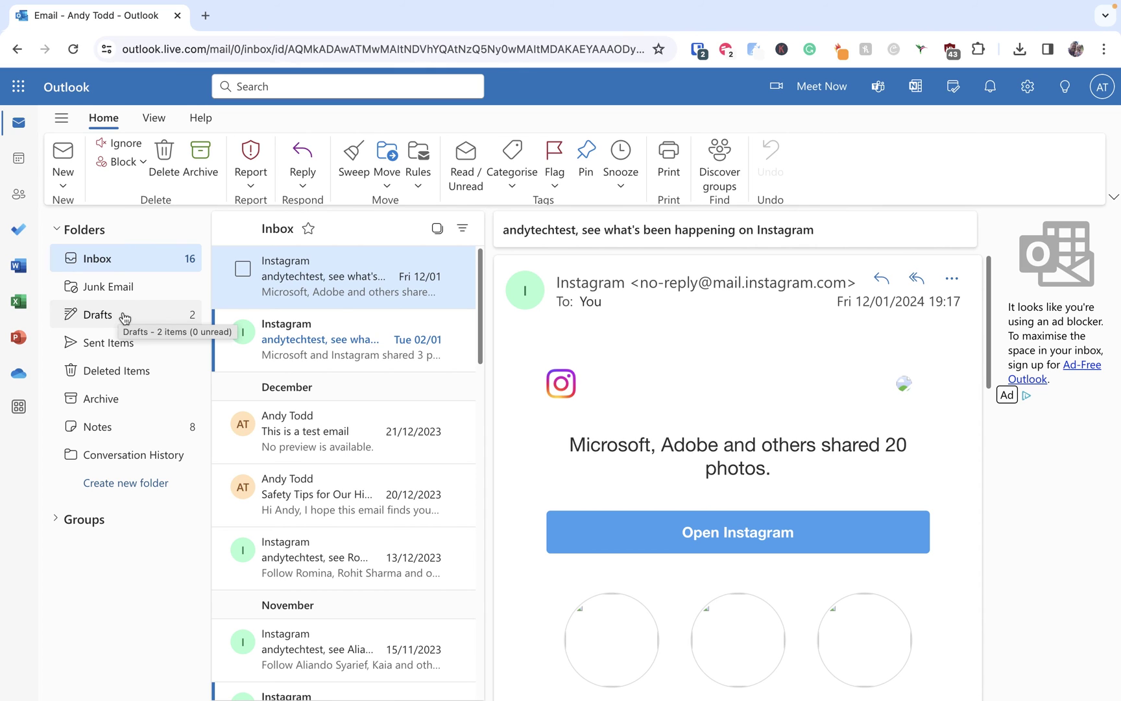
Step: Reopen the 'Project Update - 66YYHS' draft from the Drafts folder
click(125, 317)
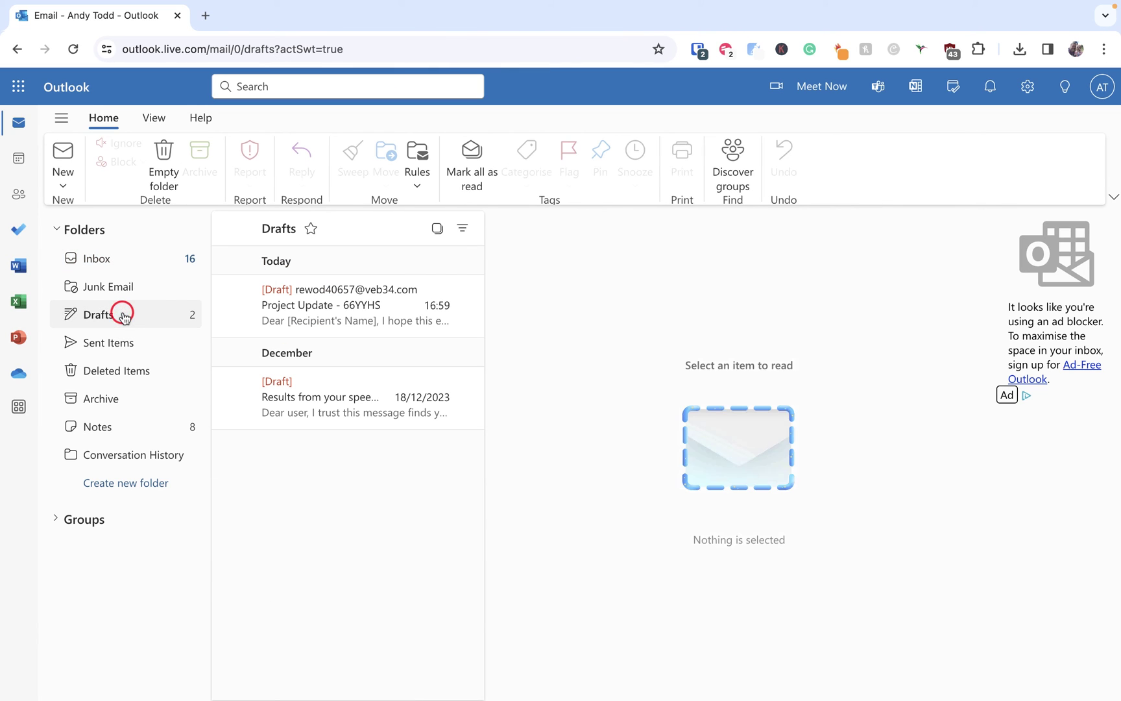
click(322, 320)
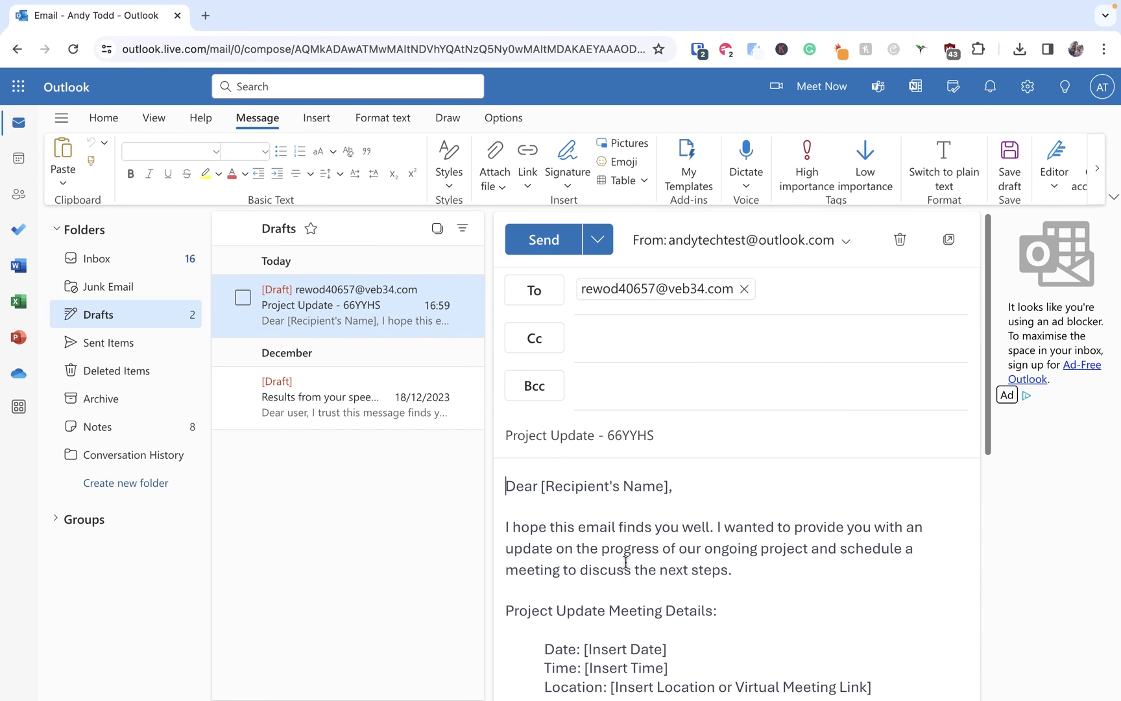
scroll(626, 562, down, 5)
scroll(609, 551, up, 5)
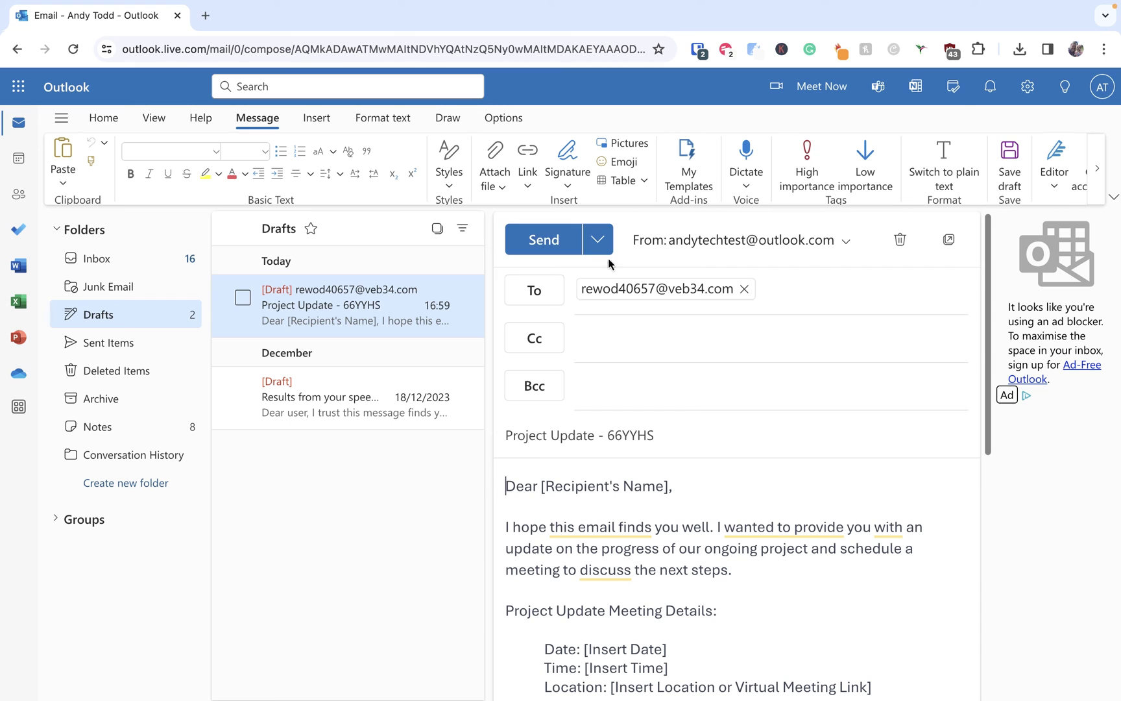
Step: Reschedule the draft with a customised time of Friday 2 February 2024 at 09:00
click(596, 240)
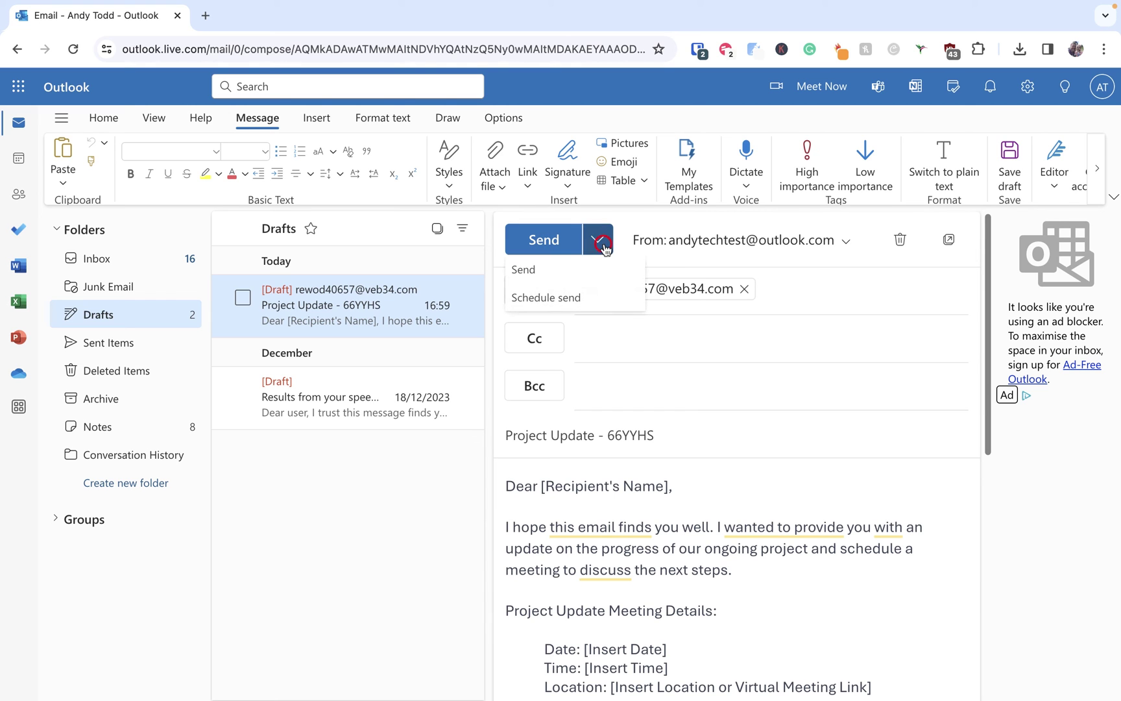
click(586, 300)
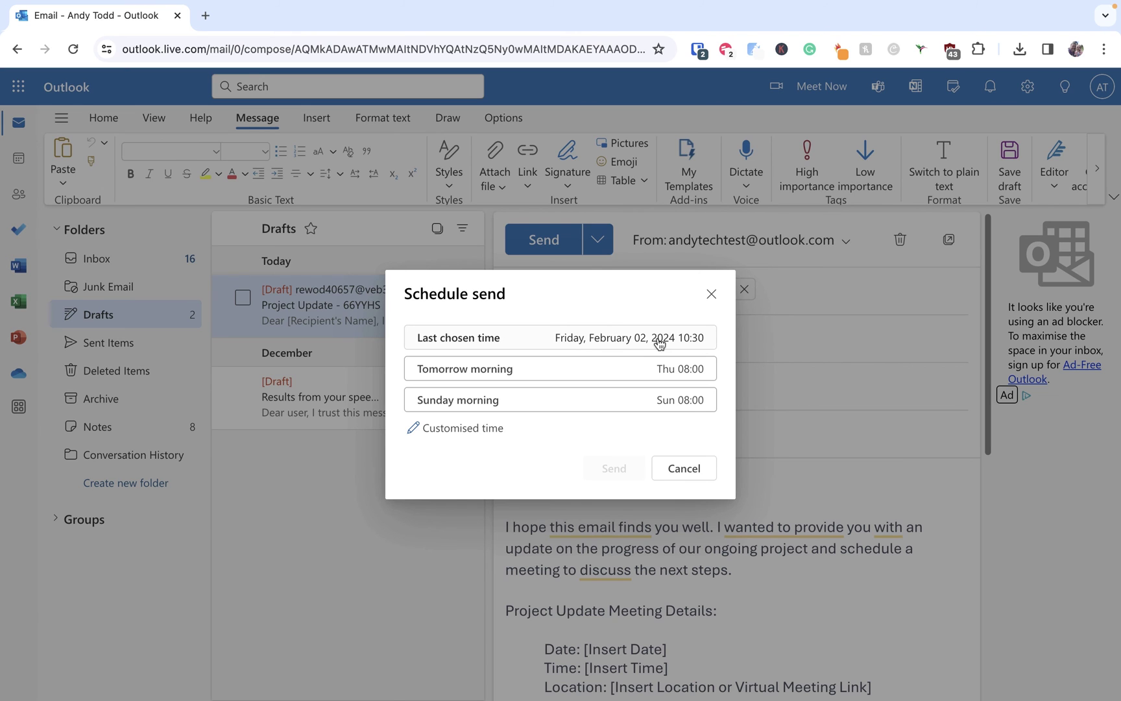
click(458, 428)
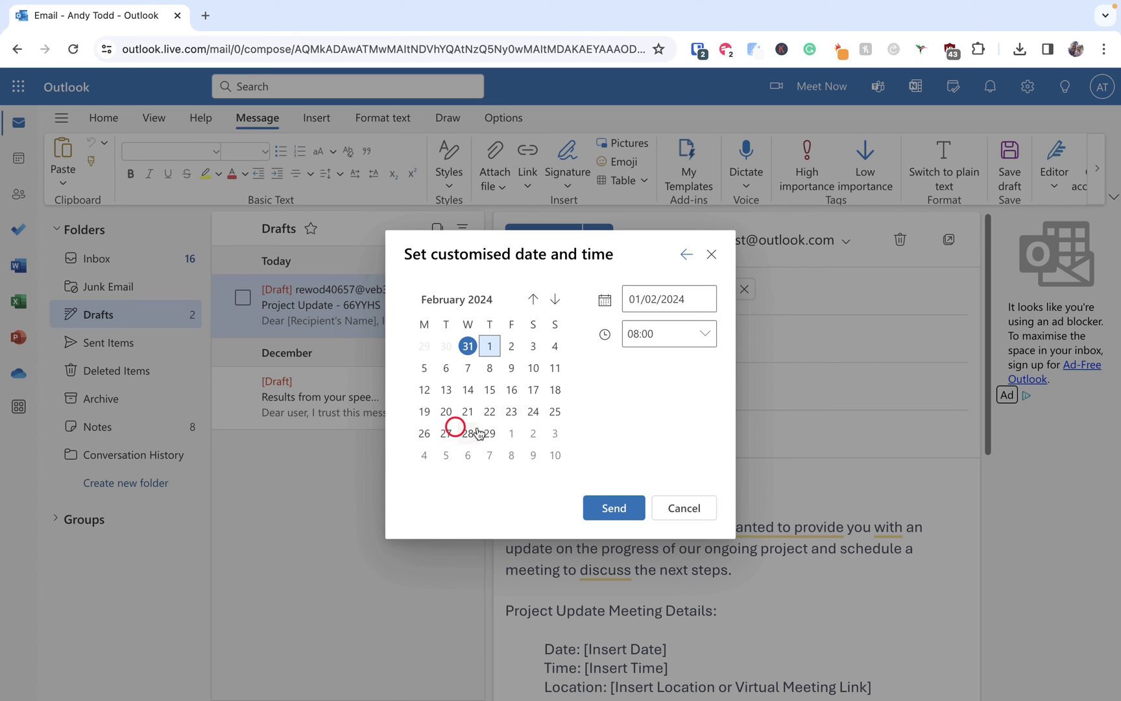
click(512, 346)
click(698, 333)
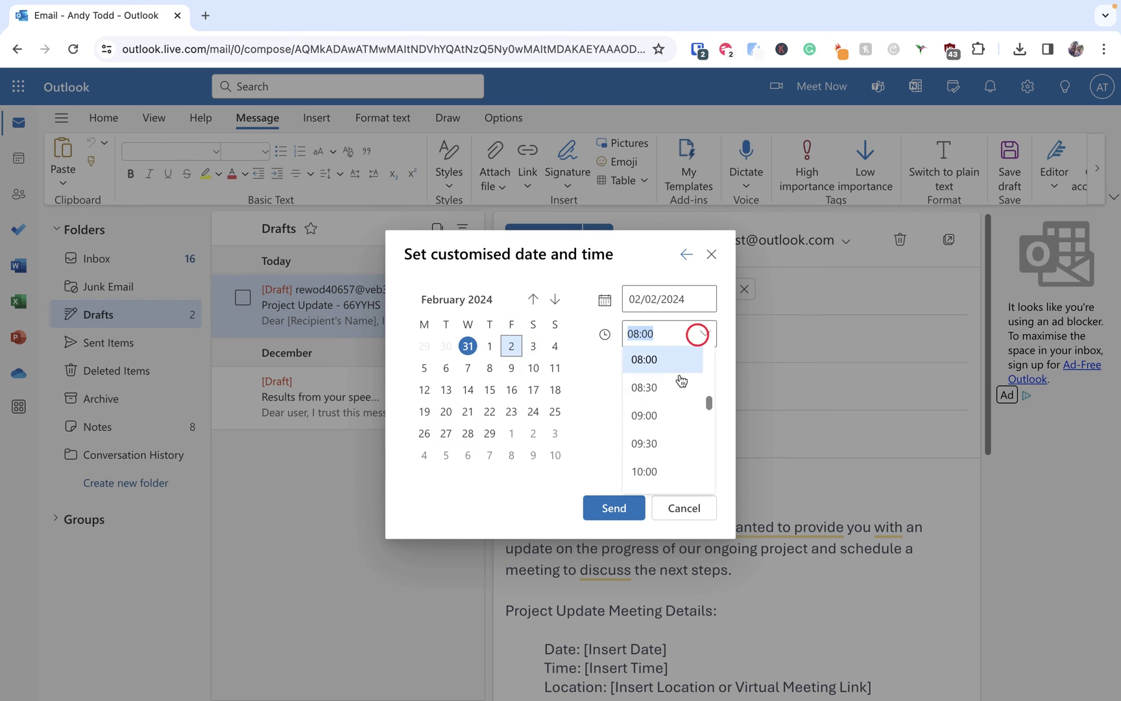
click(666, 418)
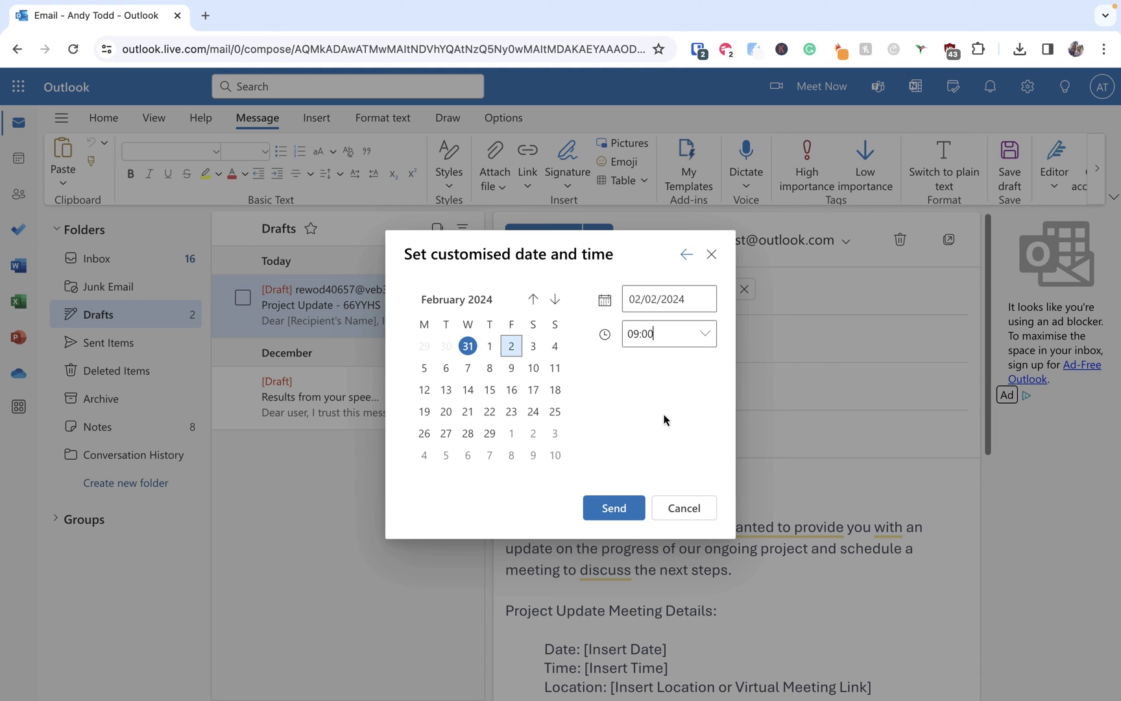
click(592, 519)
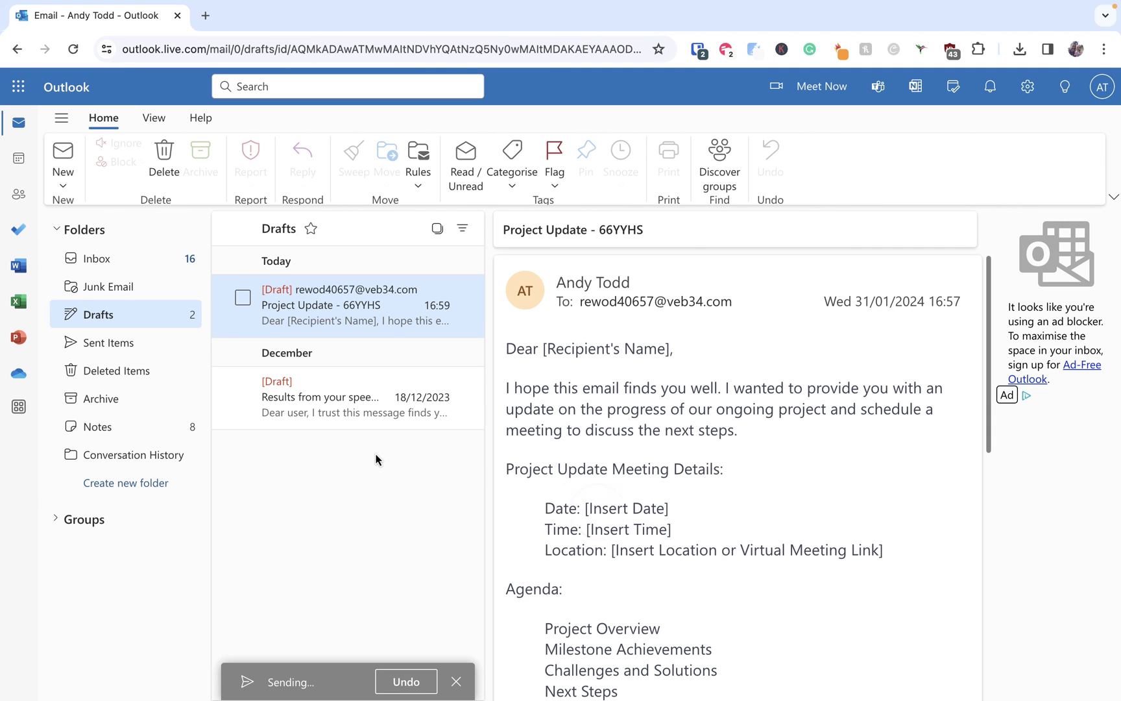